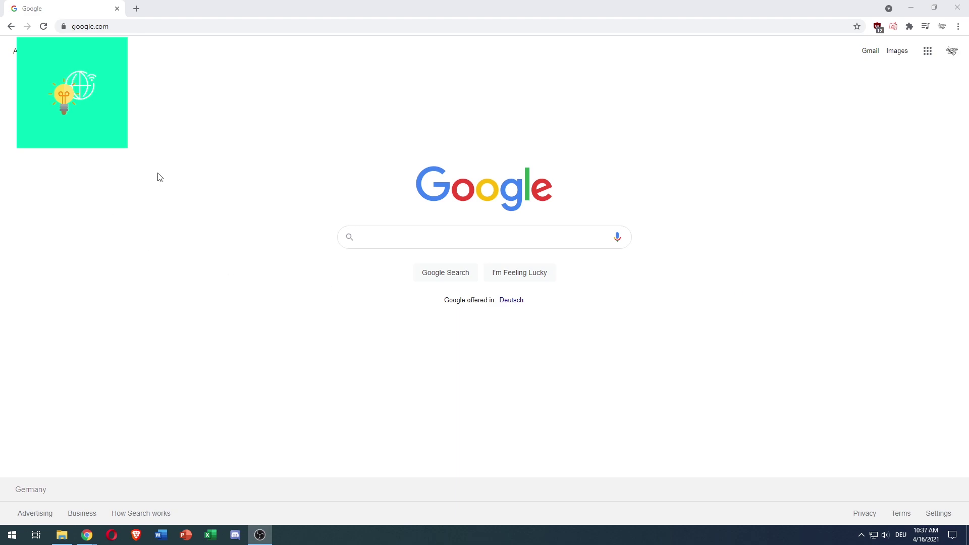
Run a Google search for 'fortnite'.
click(371, 240)
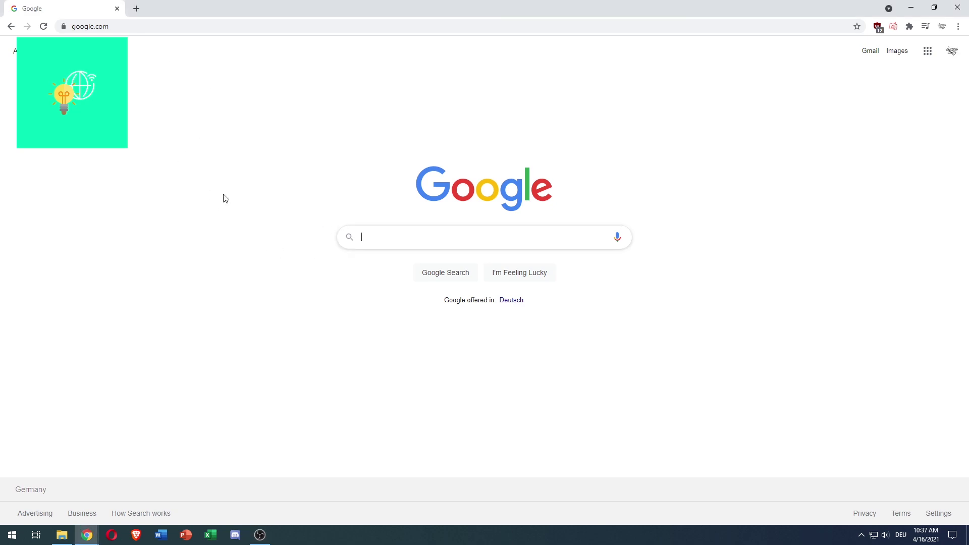
text(fortnit)
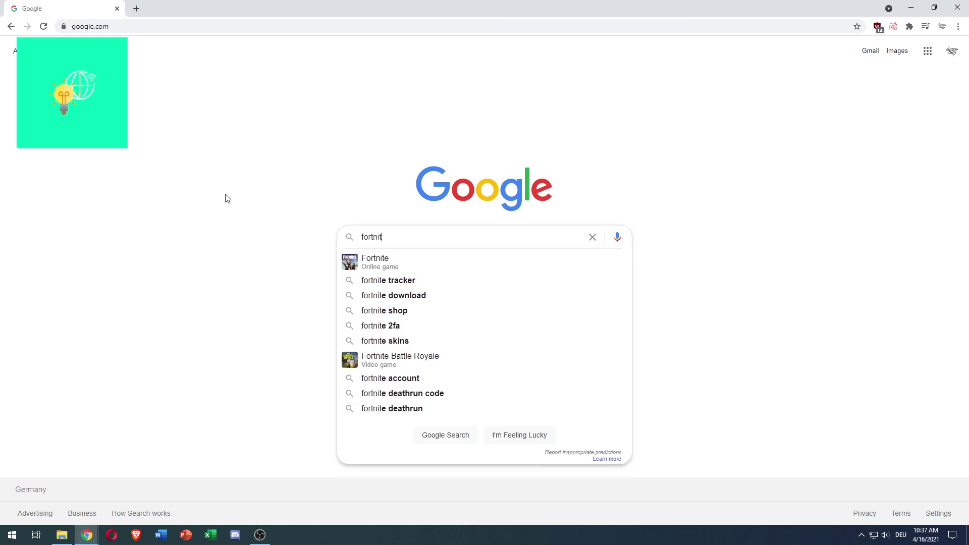
text(e)
key(Return)
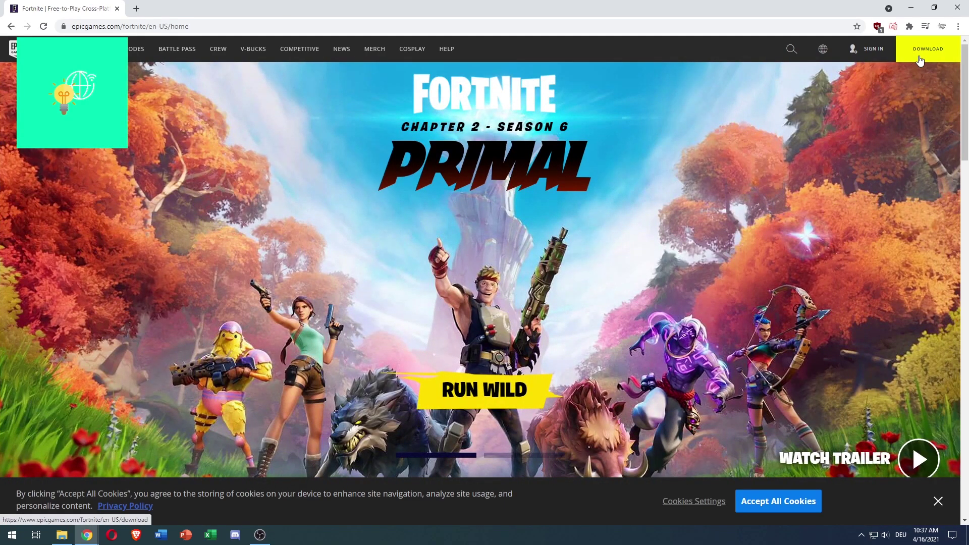
Start the Fortnite download from the site header and choose the PC/Mac platform.
click(906, 60)
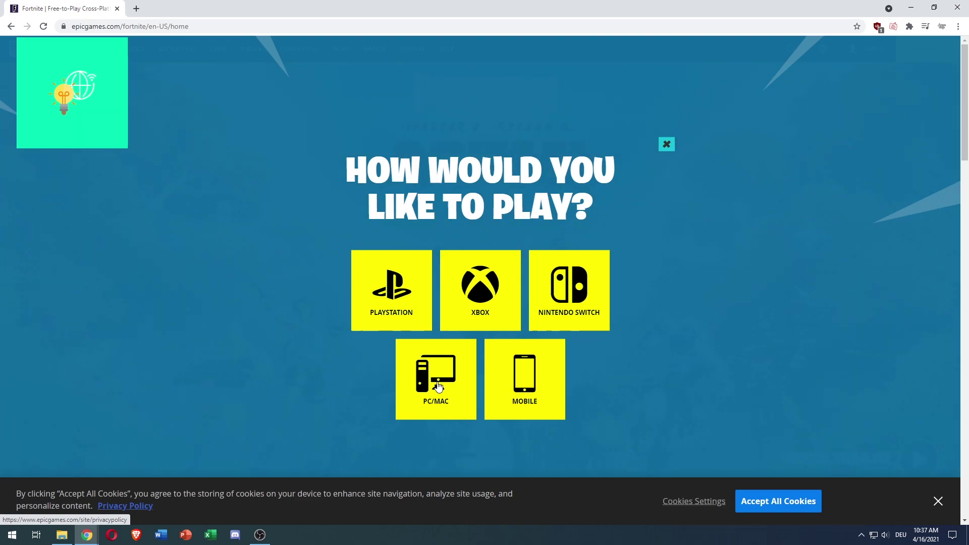
click(437, 386)
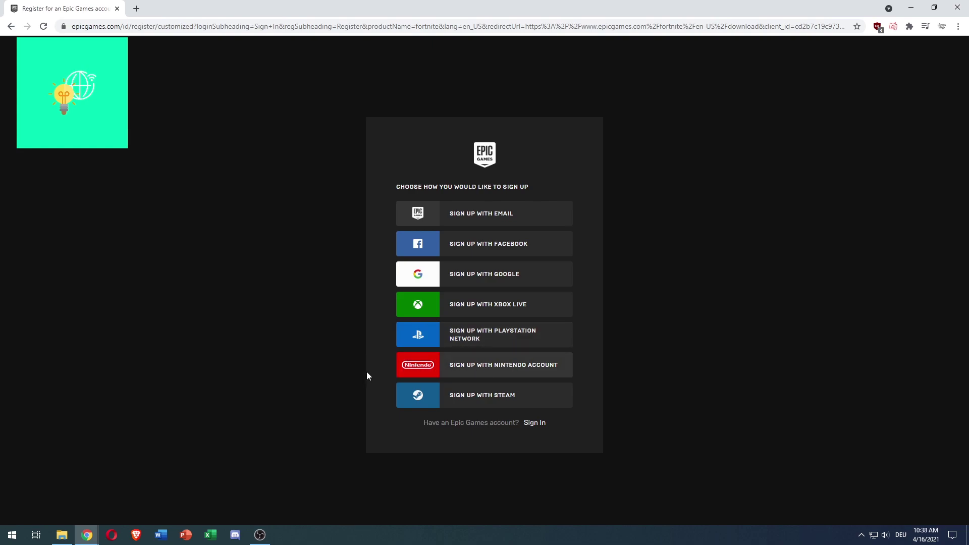
Switch from account sign-up to signing in with an existing Epic account.
click(535, 422)
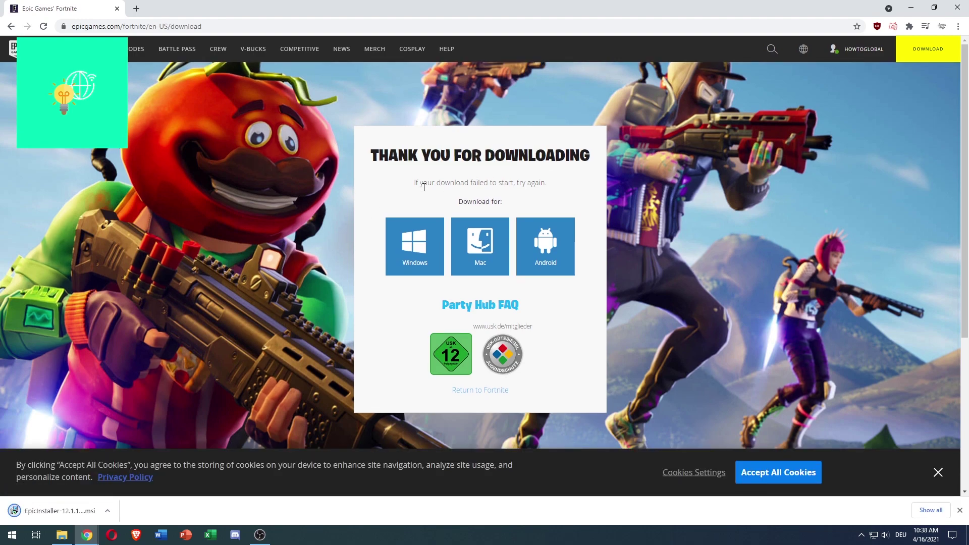
drag(422, 182, 513, 180)
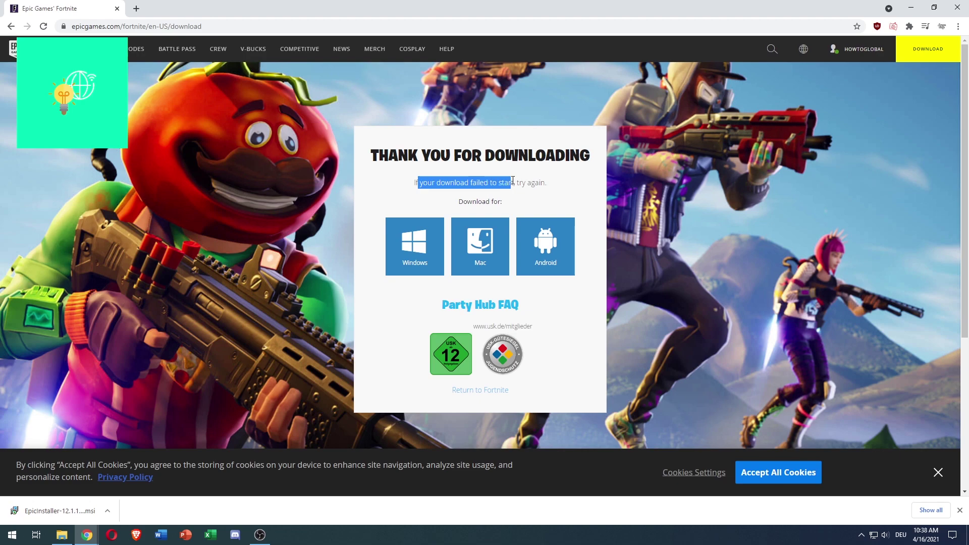
click(502, 199)
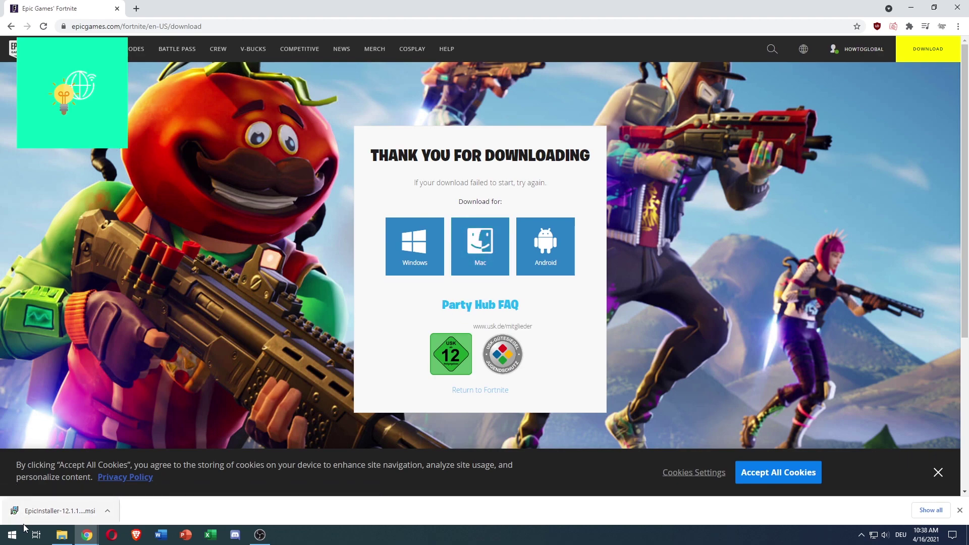
Run the downloaded EpicInstaller and install the launcher to the default Program Files folder.
click(48, 510)
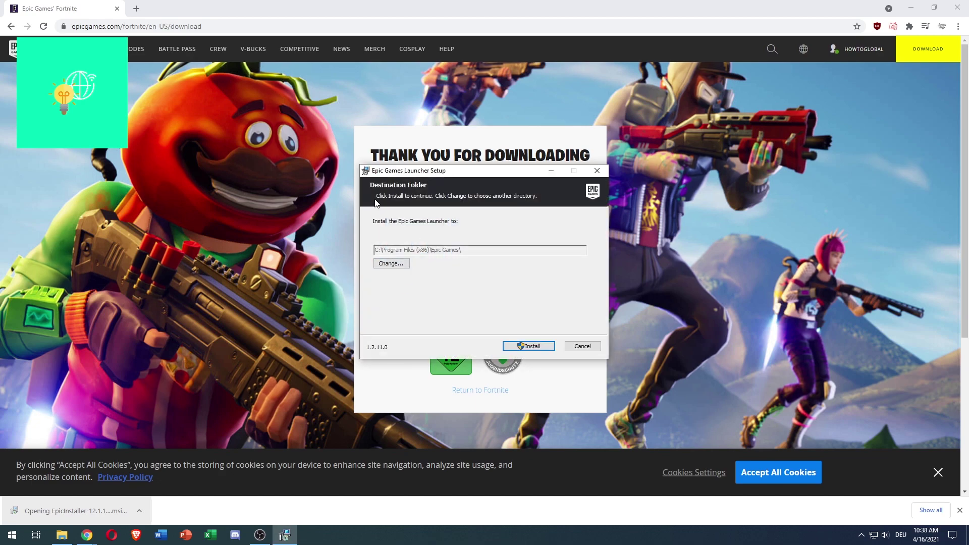
click(517, 346)
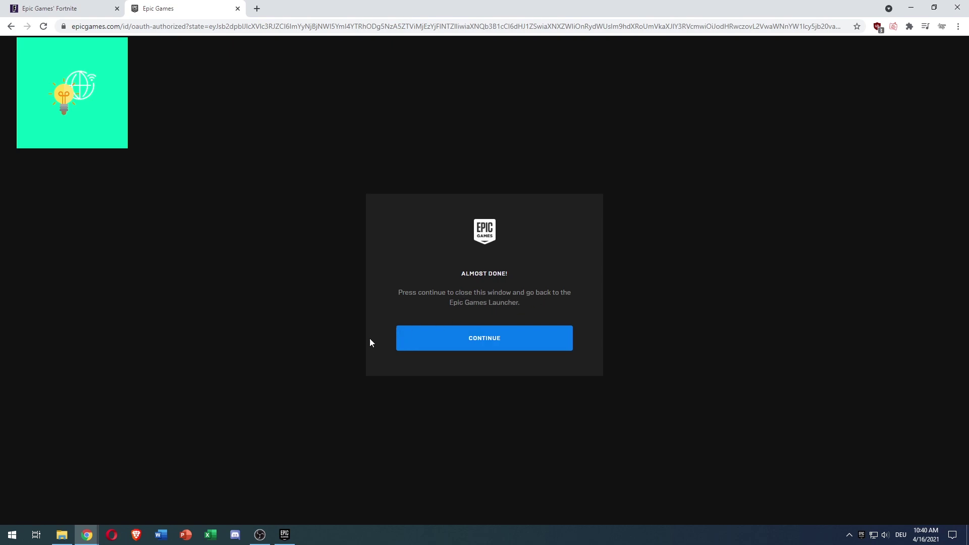
Confirm the launcher sign-in on the 'Almost done!' page and close the success tab.
click(496, 342)
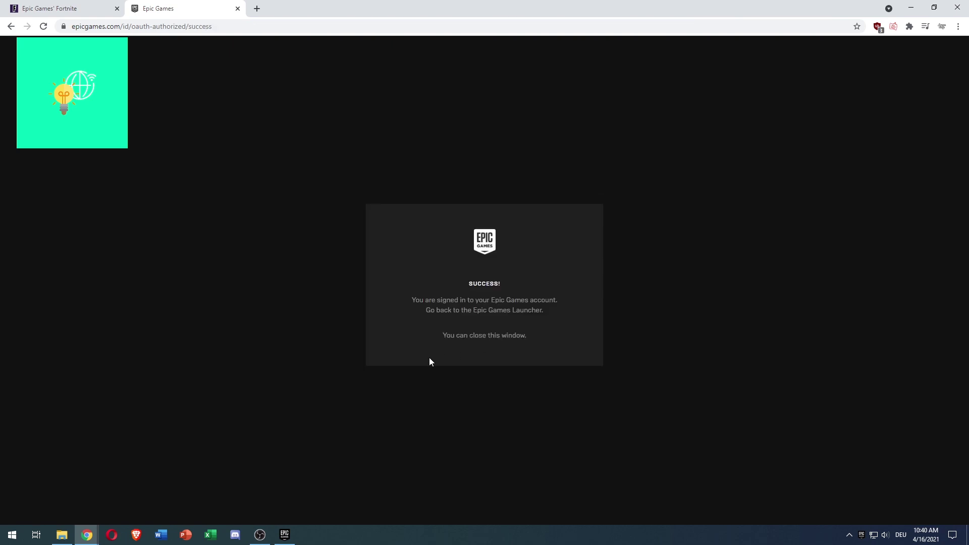
click(238, 8)
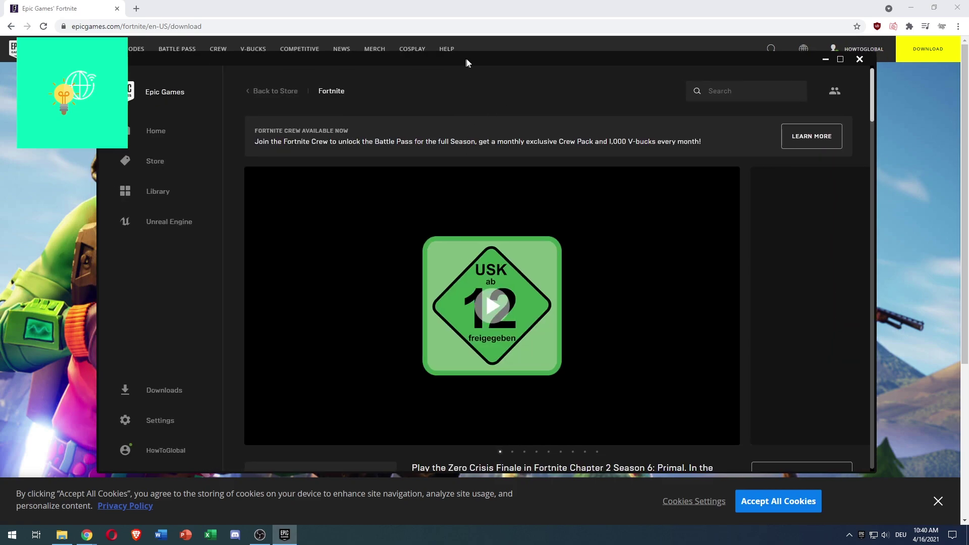
Nudge the signed-in launcher window into position over the Fortnite page.
drag(460, 59, 467, 63)
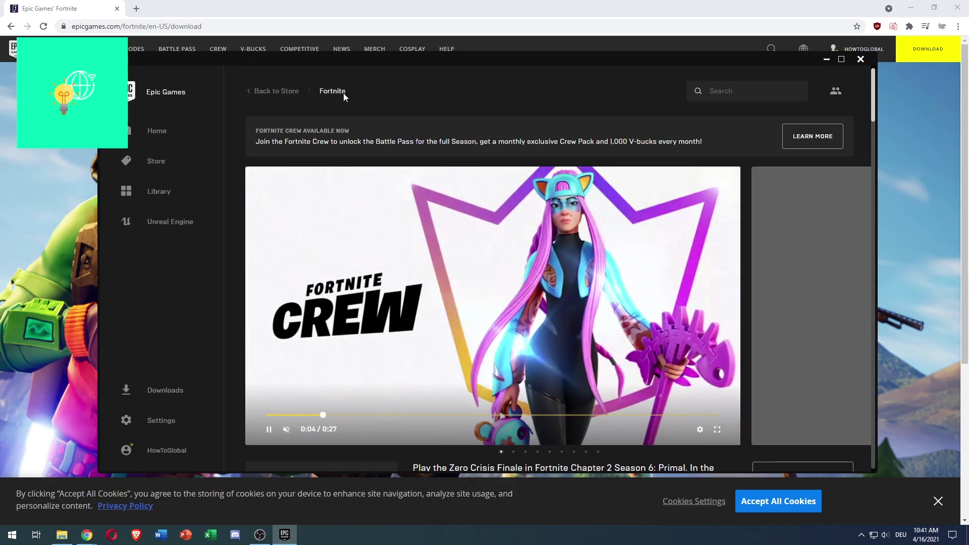
scroll(585, 82, down, 2)
scroll(548, 157, down, 2)
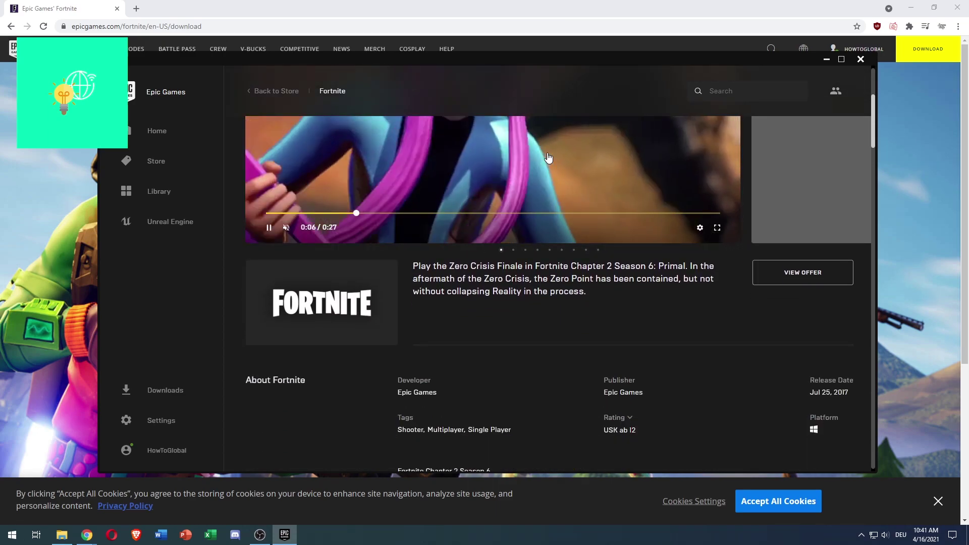
scroll(548, 157, down, 3)
scroll(548, 158, down, 3)
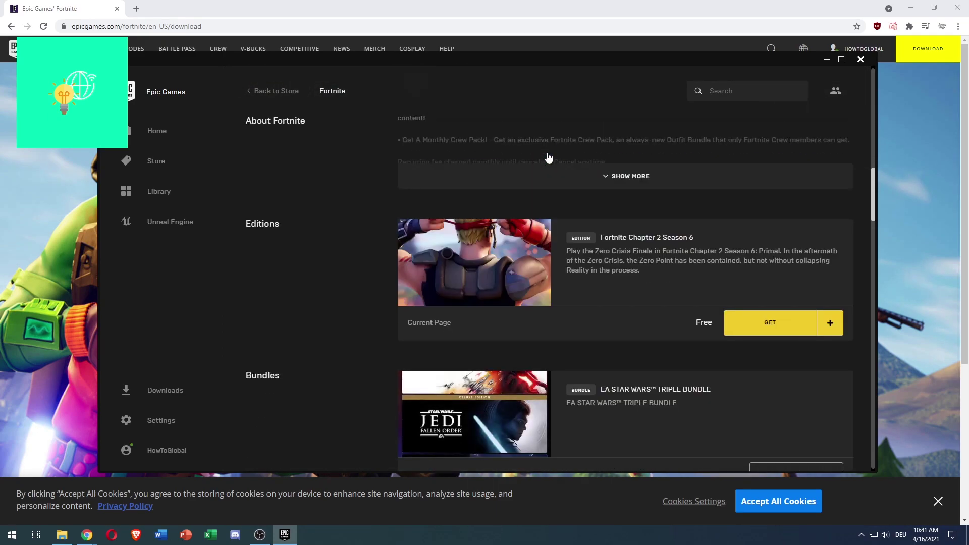
scroll(549, 158, up, 3)
scroll(548, 158, up, 3)
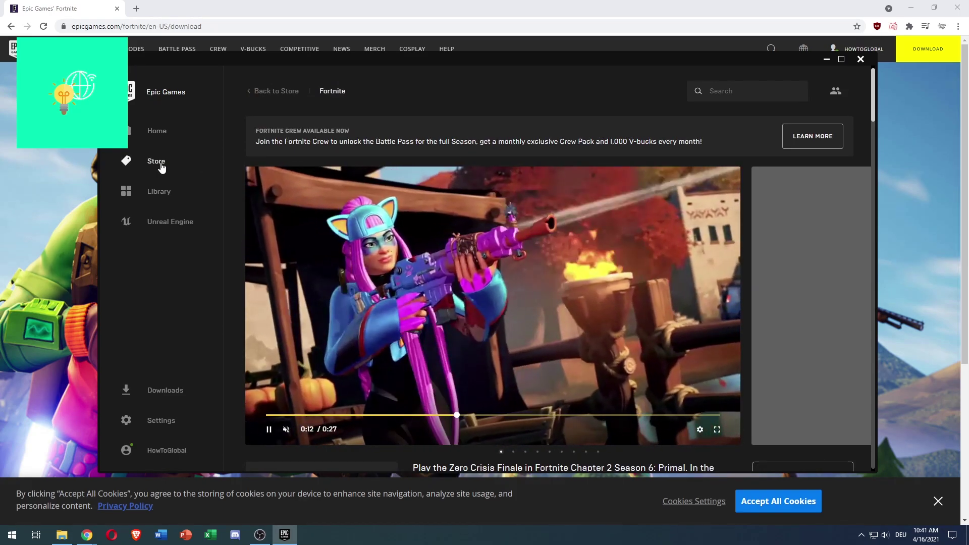
Search the store for 'fortnite' and scroll the Fortnite page to its free edition.
click(161, 164)
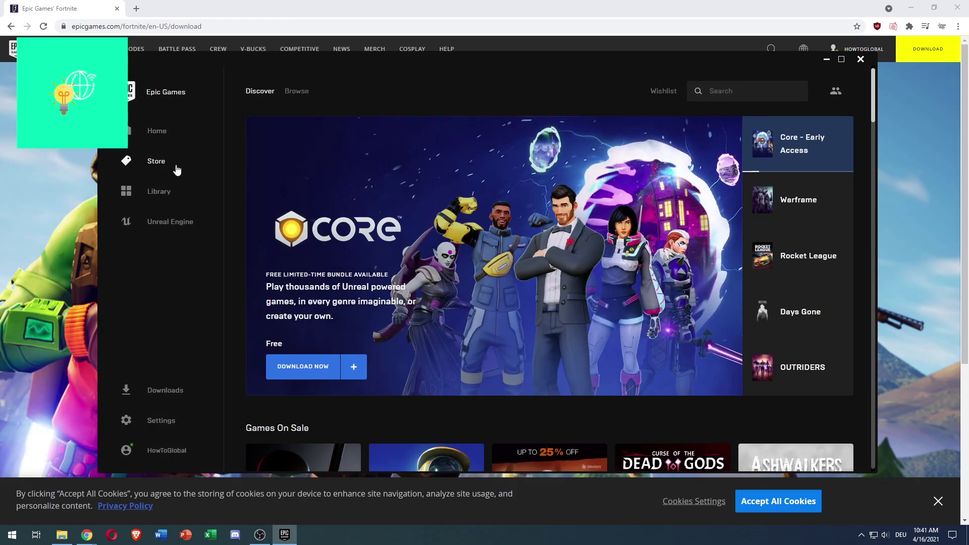
click(724, 94)
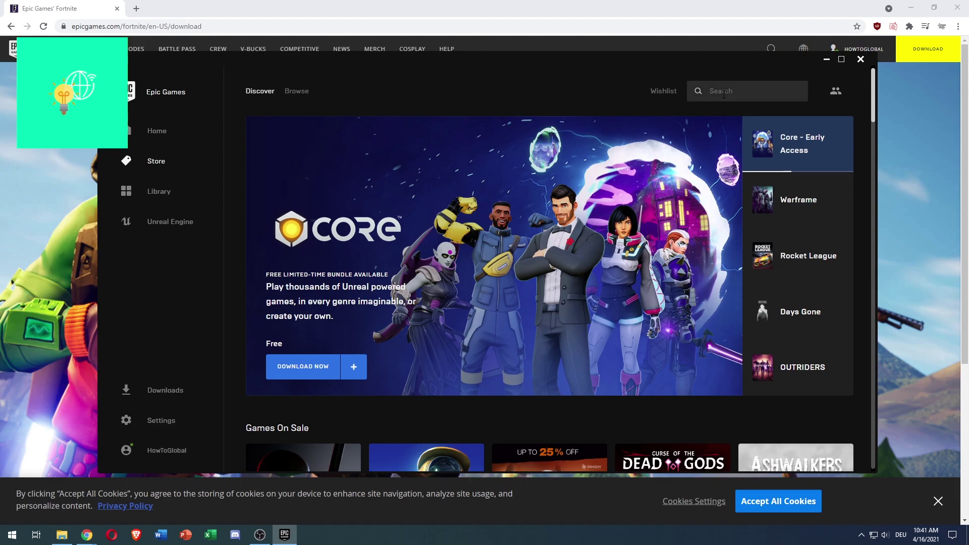
text(fortnite)
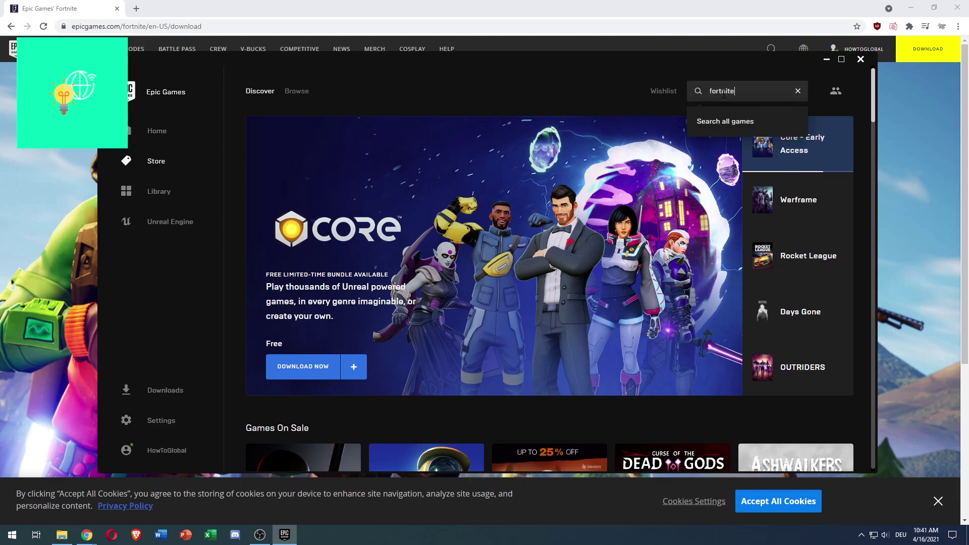
click(712, 123)
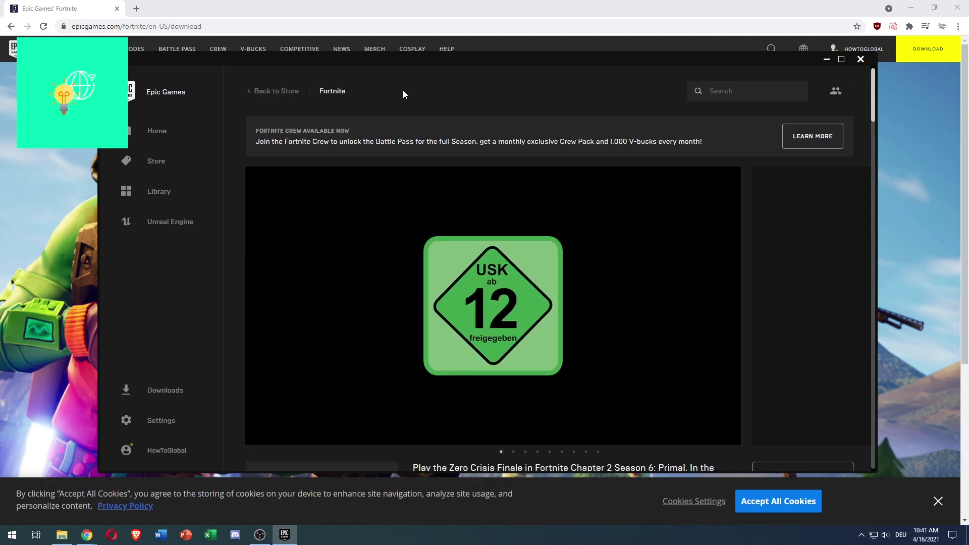
scroll(554, 175, down, 2)
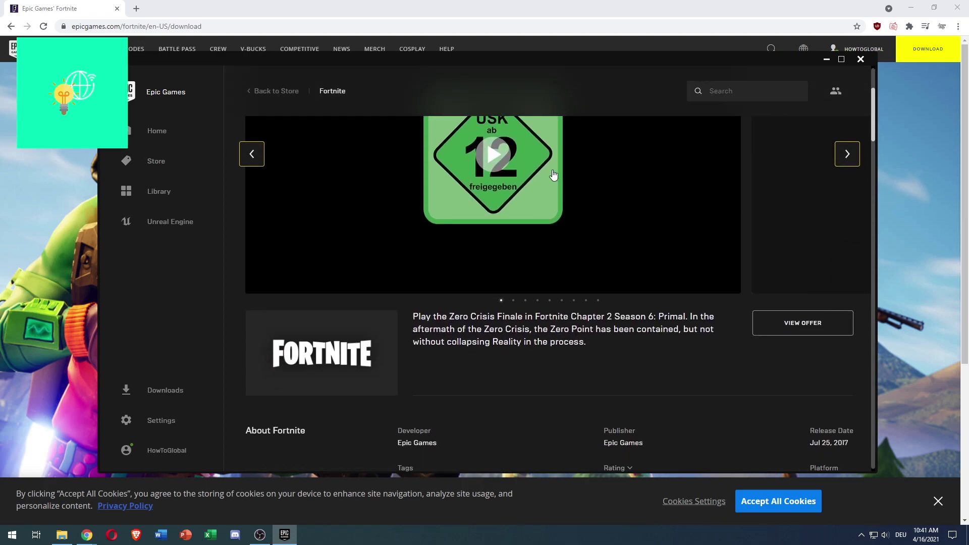
scroll(554, 184, down, 1)
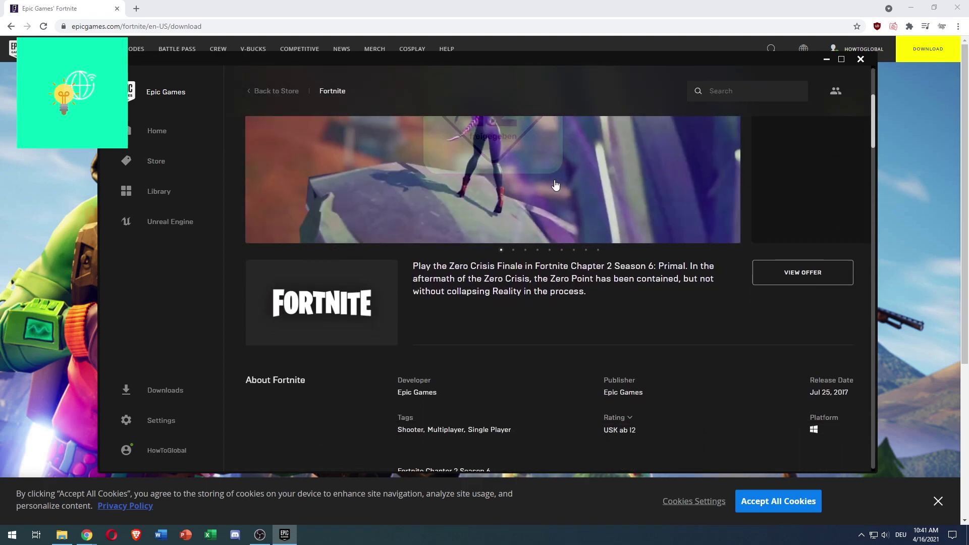
scroll(554, 185, down, 2)
scroll(555, 184, down, 1)
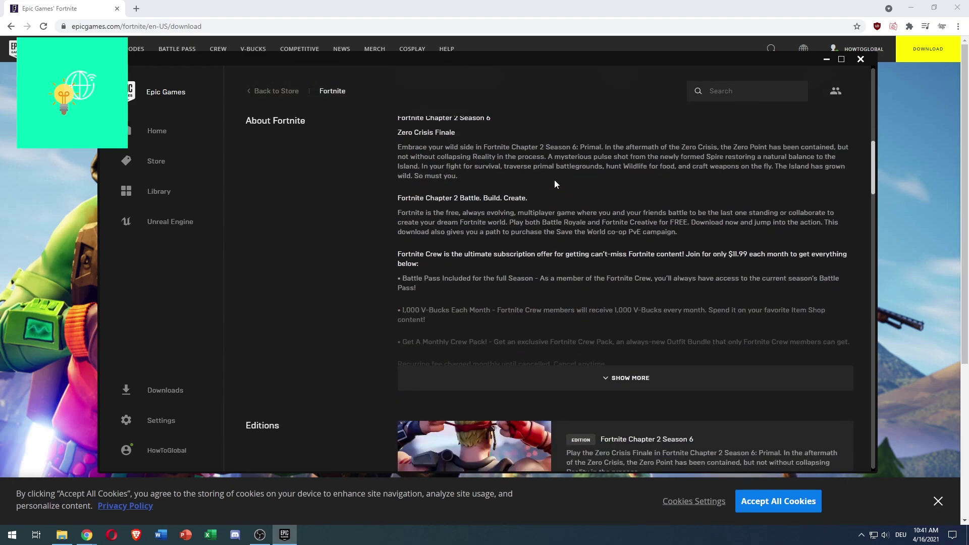
scroll(555, 184, down, 1)
scroll(555, 184, down, 1)
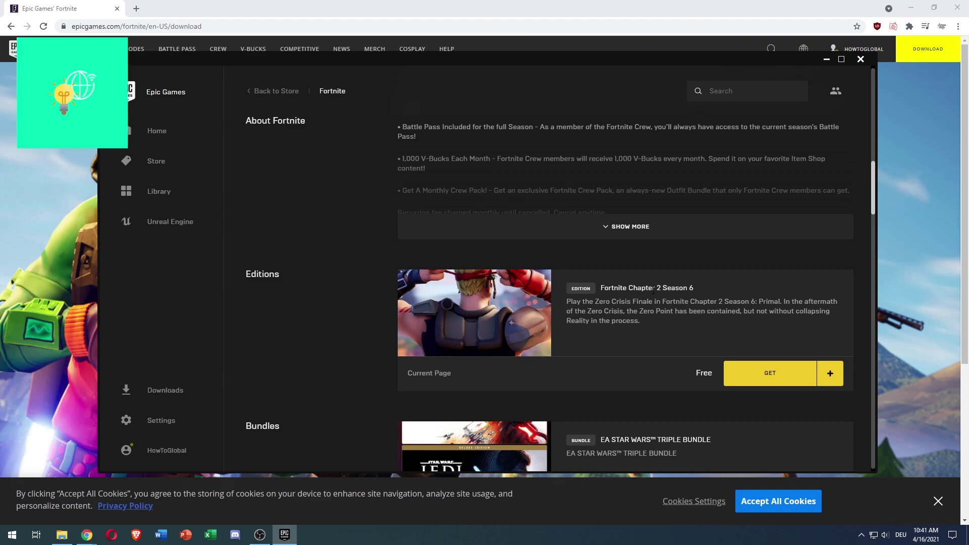
drag(662, 289, 681, 290)
scroll(690, 292, down, 1)
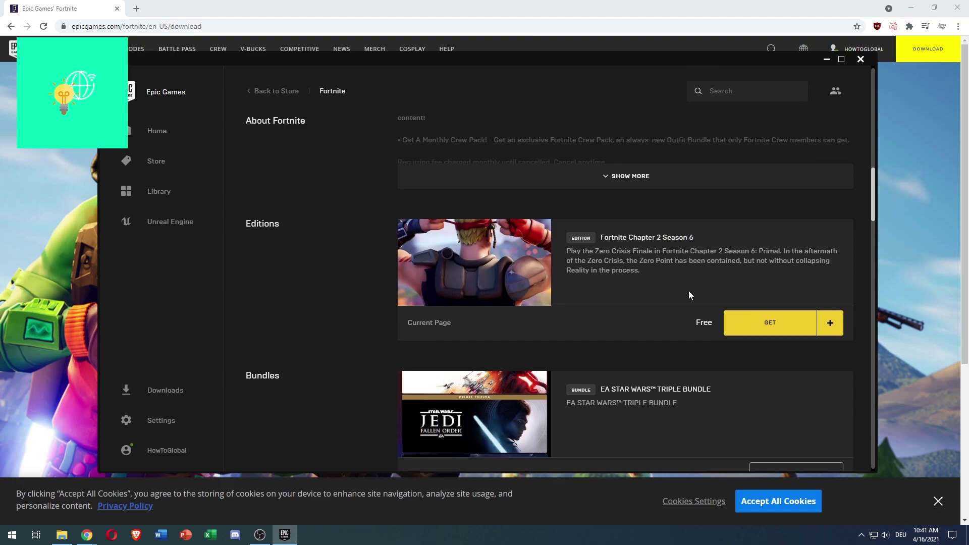
Get the free Fortnite edition and accept the Epic Games Store license agreement.
click(751, 327)
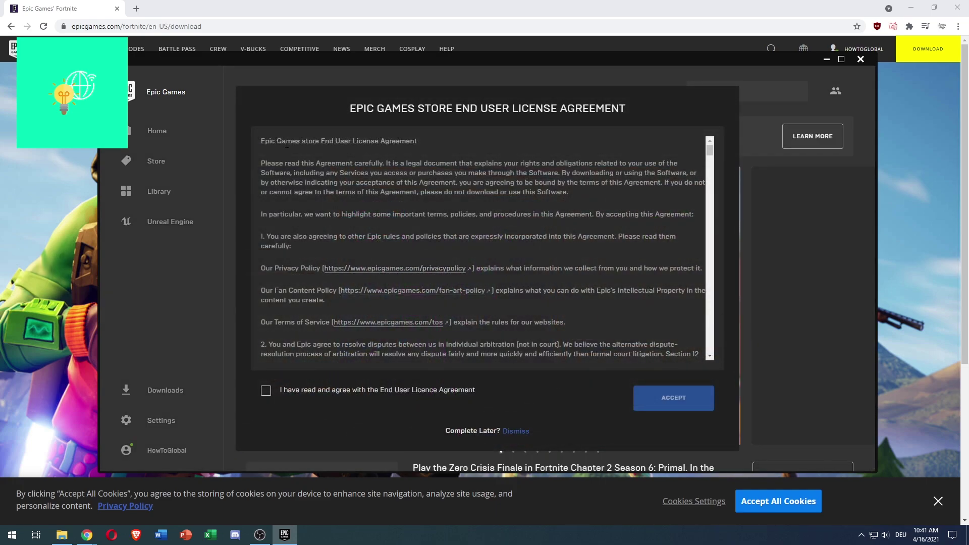
click(326, 197)
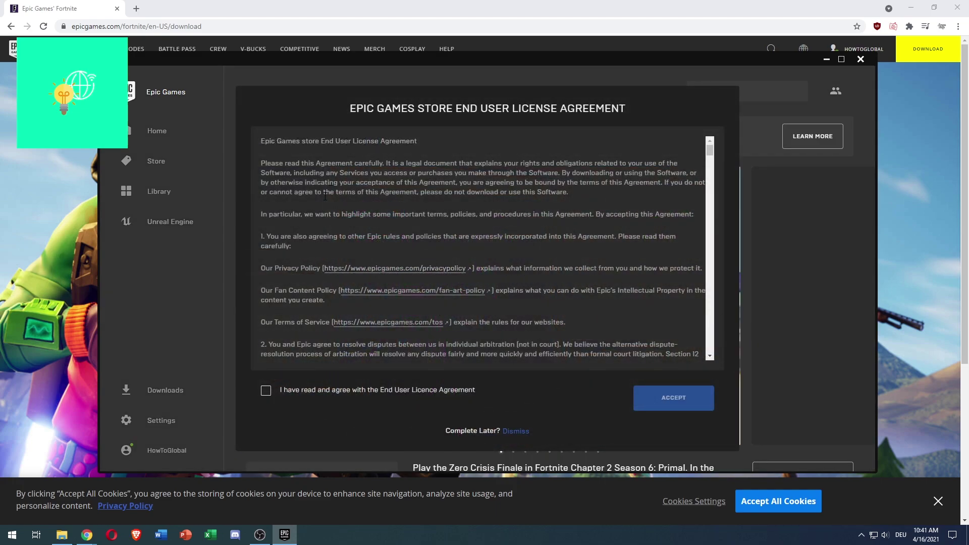
click(265, 391)
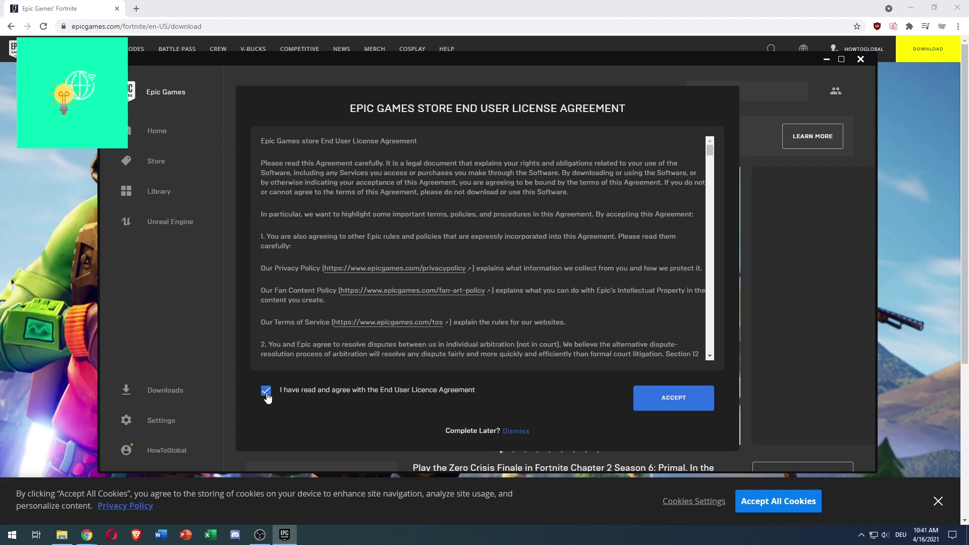
click(655, 405)
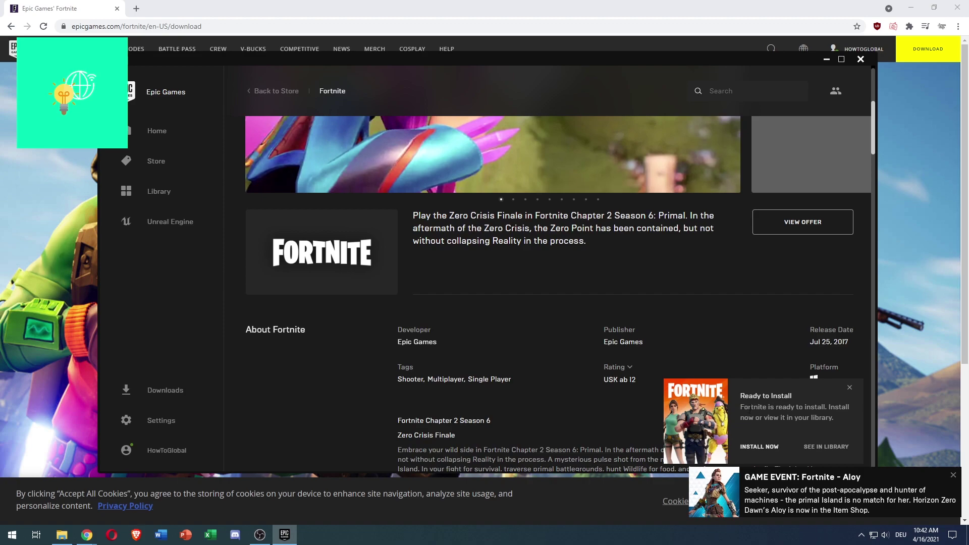
Choose Install Now for Fortnite and accept the Fortnite end user license agreement.
click(811, 408)
click(763, 447)
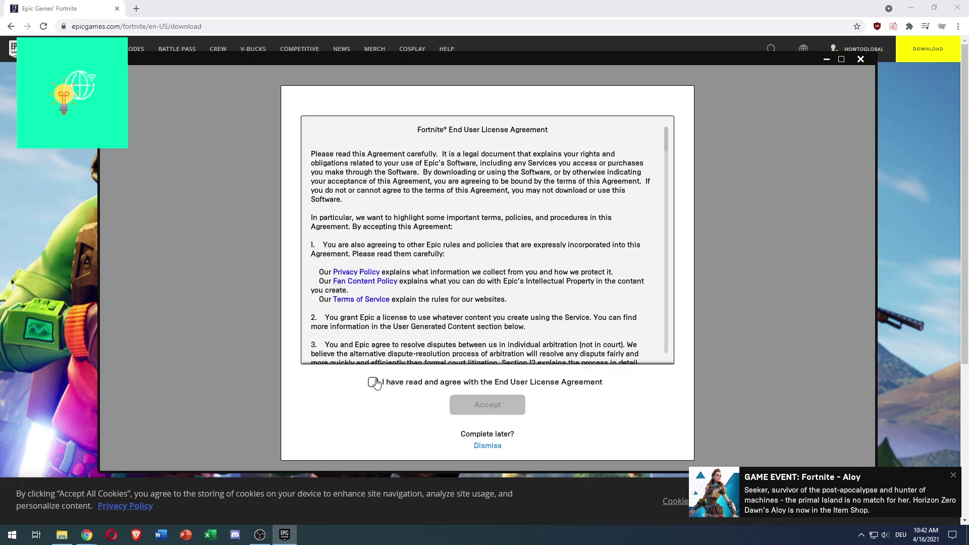
click(374, 382)
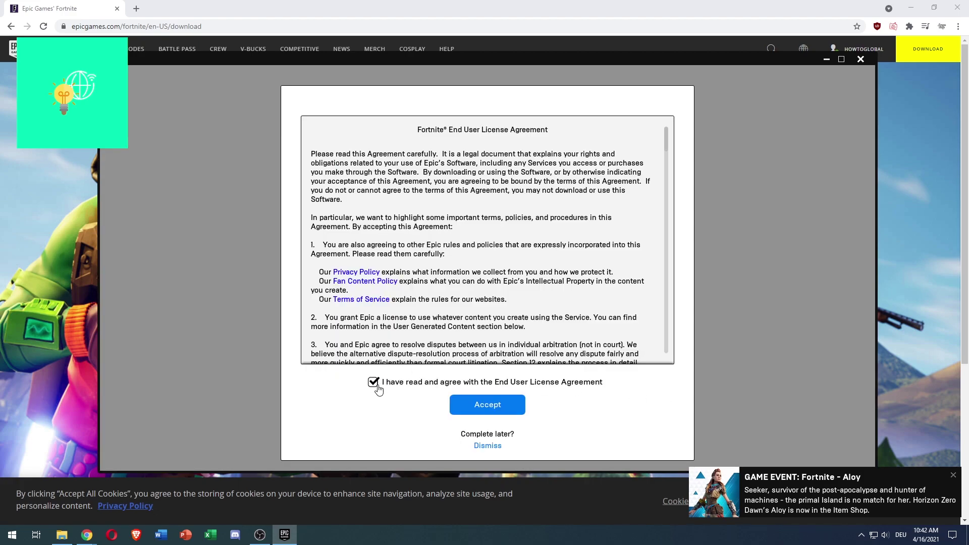
click(463, 406)
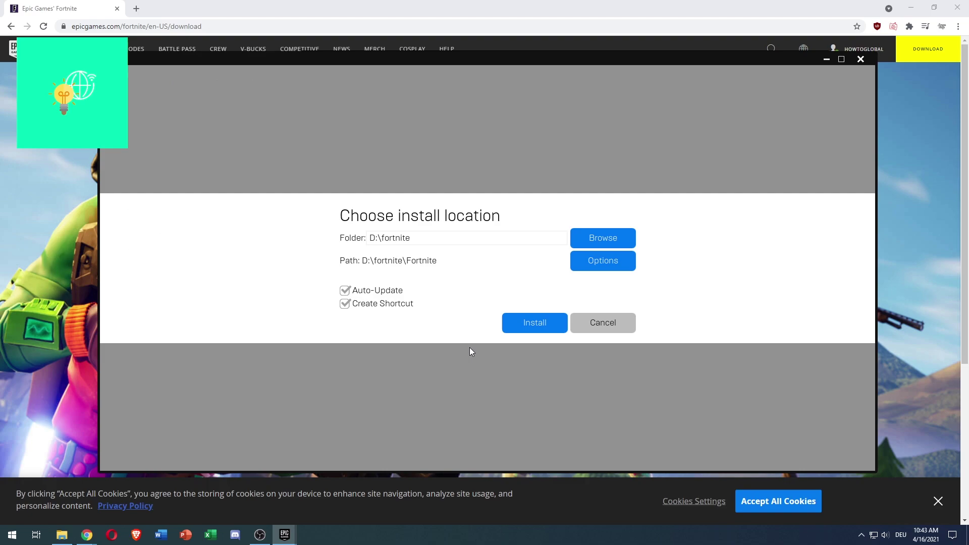
Confirm installation into D:\fortnite and watch the 31.4GB download in Downloads.
click(537, 329)
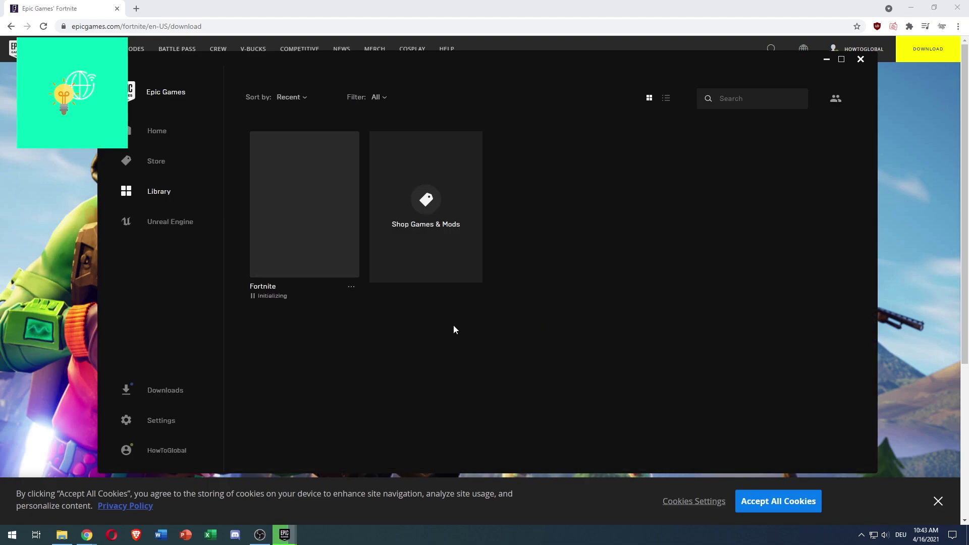
click(181, 396)
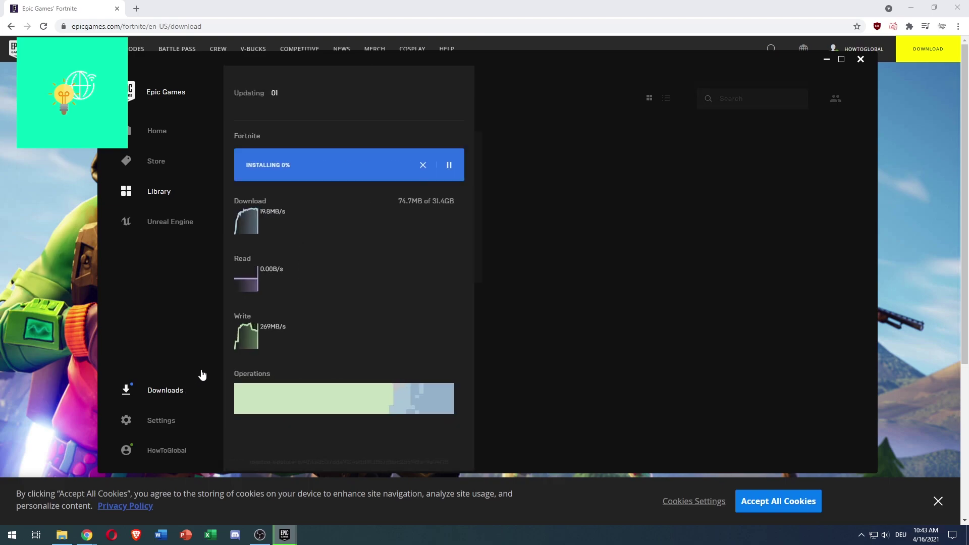